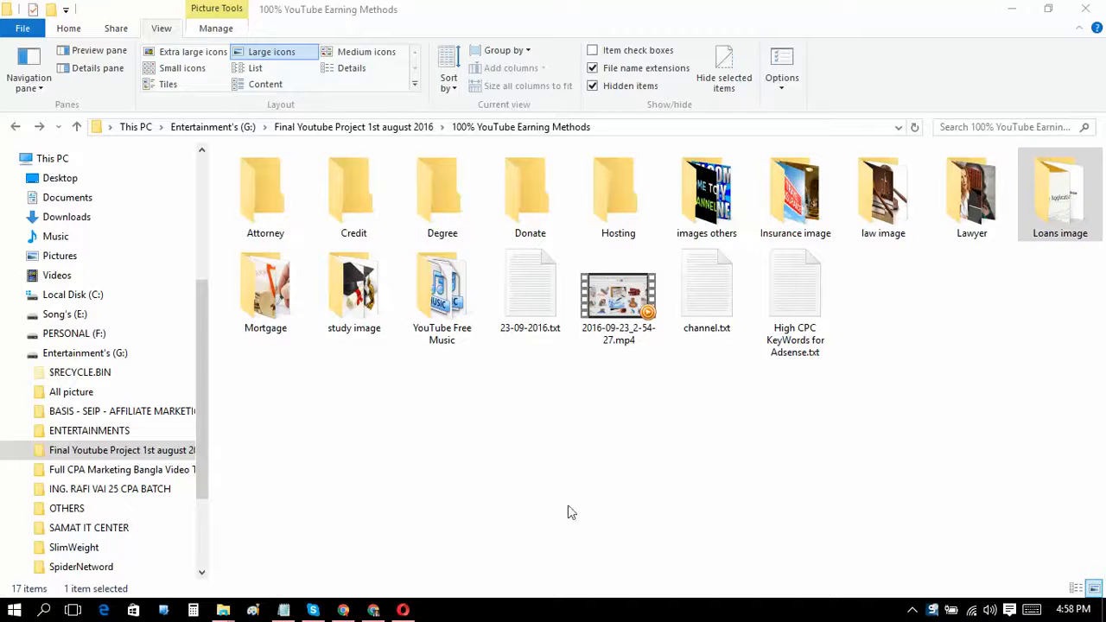
Switch to the Chrome window with the YouTube examples and view the lawyer video and the Amerian Best Education 23 video
click(374, 611)
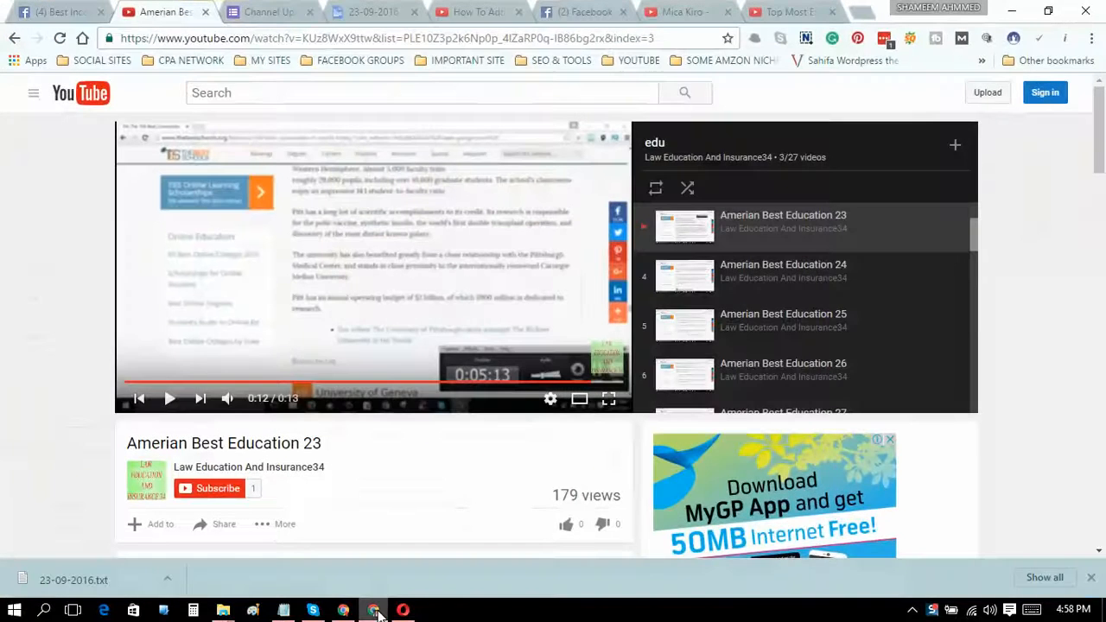
click(692, 10)
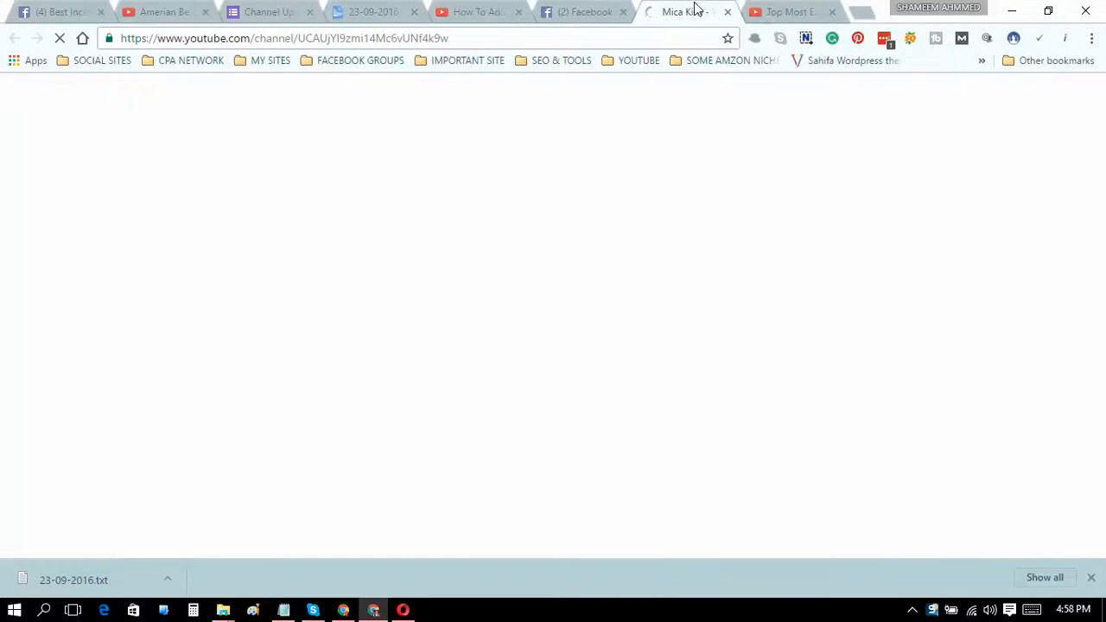
click(775, 9)
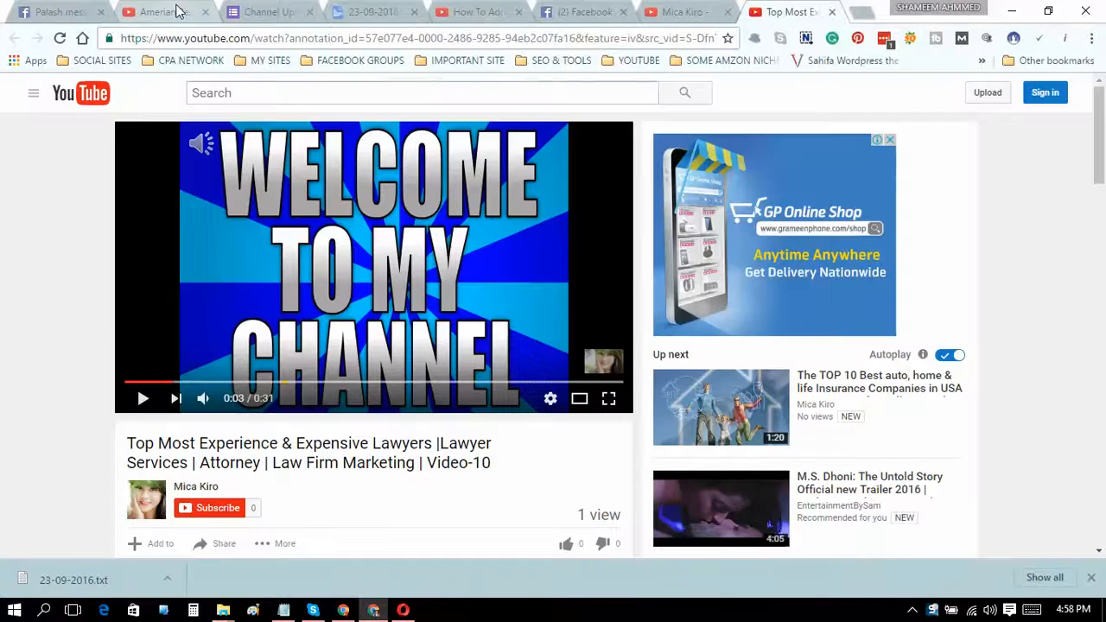
click(178, 11)
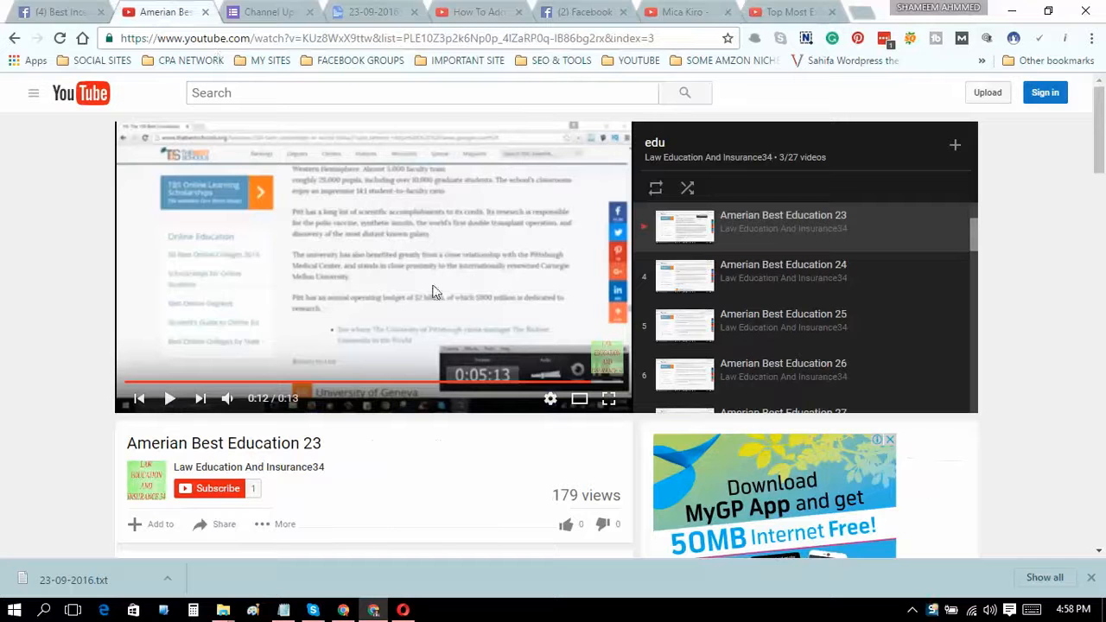
Switch to the channel owner's Chrome window and open the YouTube Audio Library's free music through the channel's Video Manager
click(343, 610)
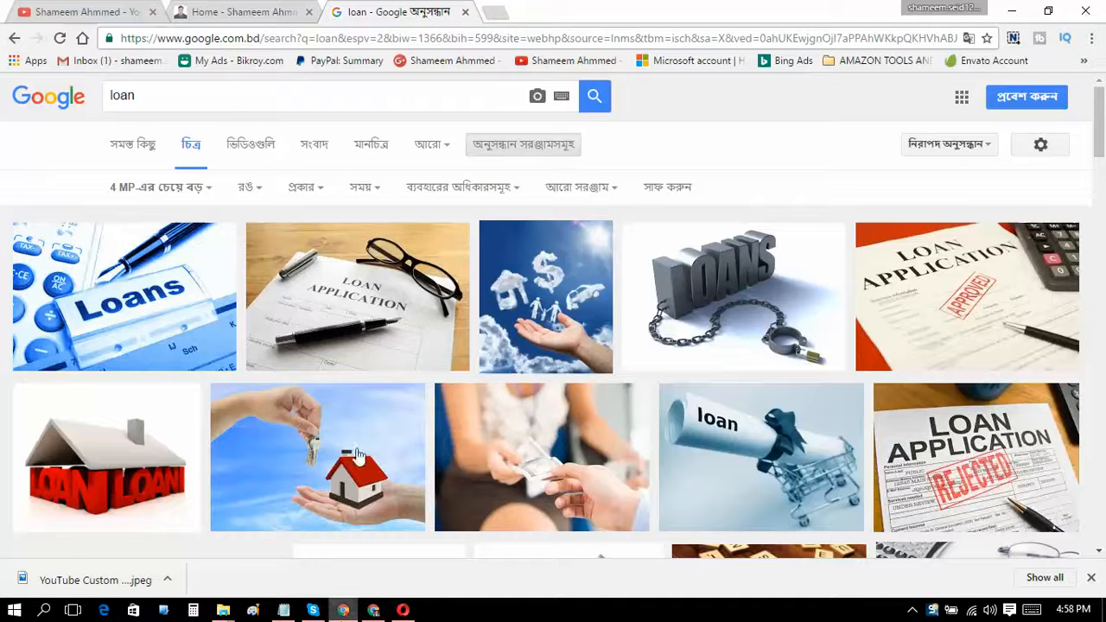
click(130, 9)
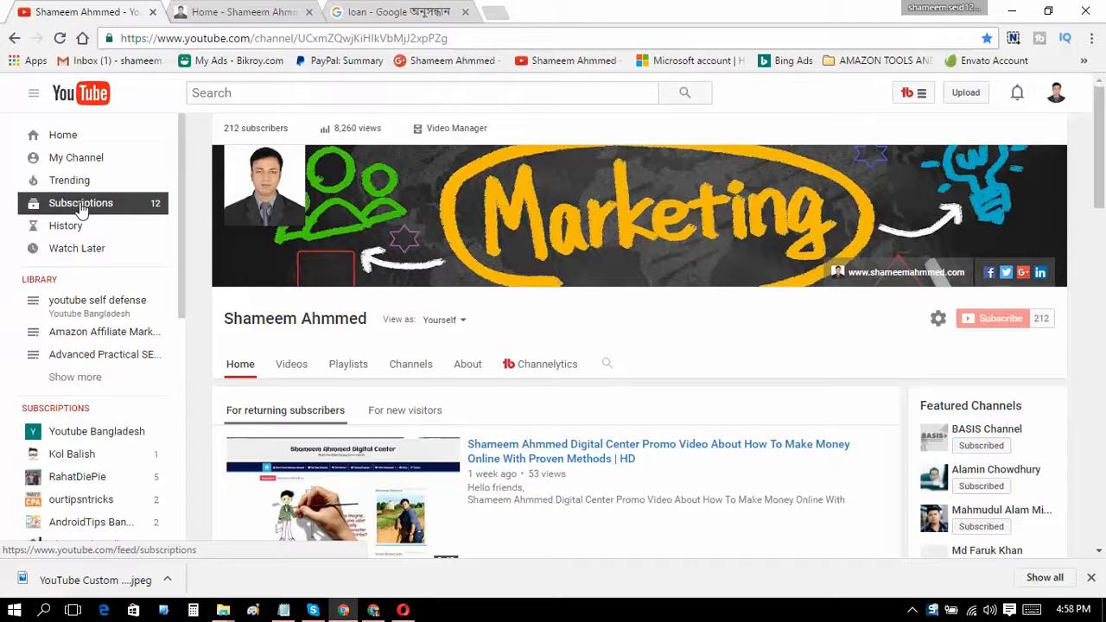
click(154, 149)
click(445, 132)
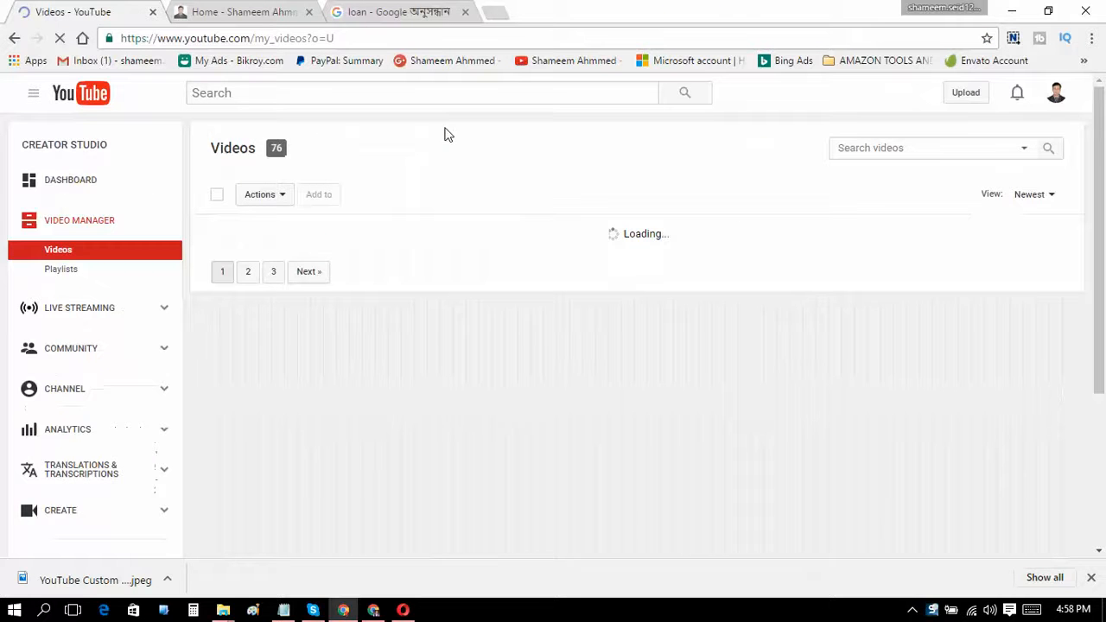
click(71, 519)
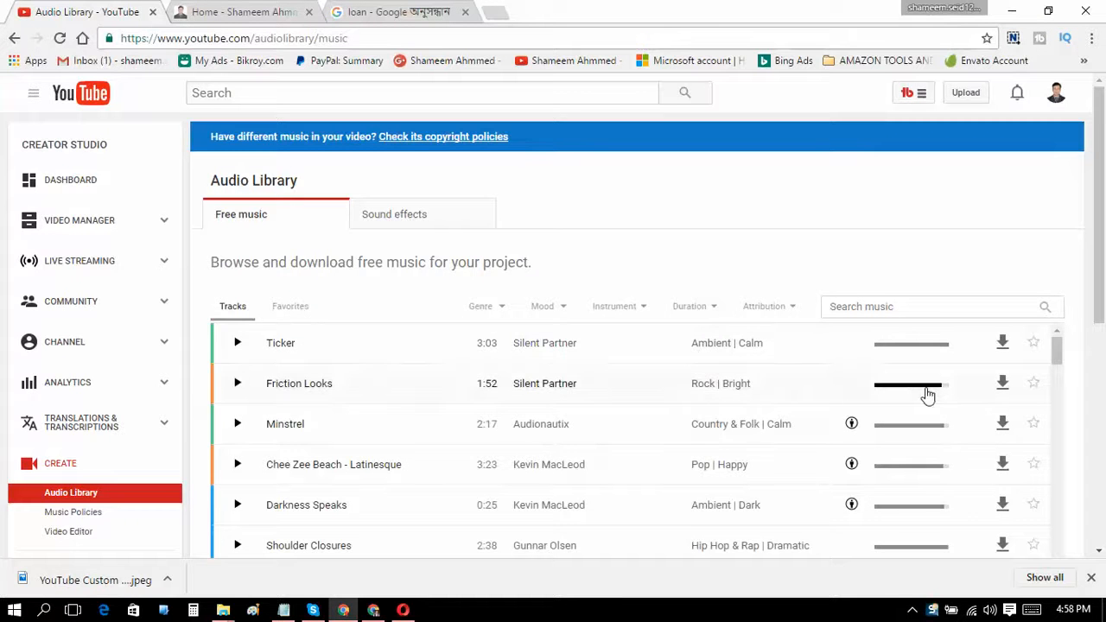
mouse_move(852, 430)
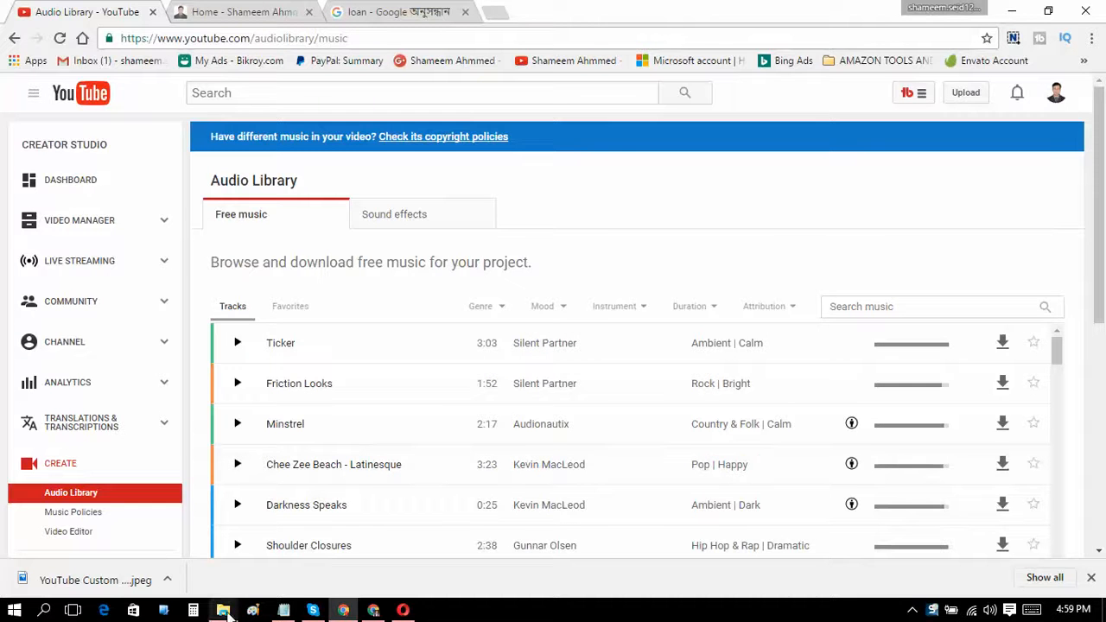
Return to the Google image results for loan and preview the picture of hands exchanging cash
click(440, 13)
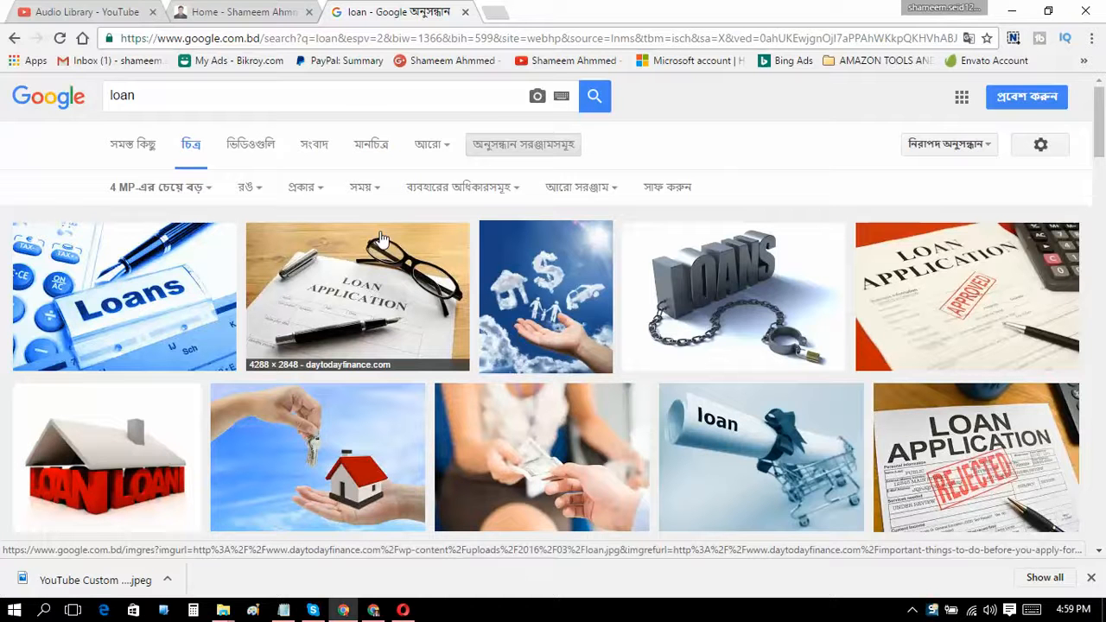
mouse_move(227, 612)
mouse_move(299, 556)
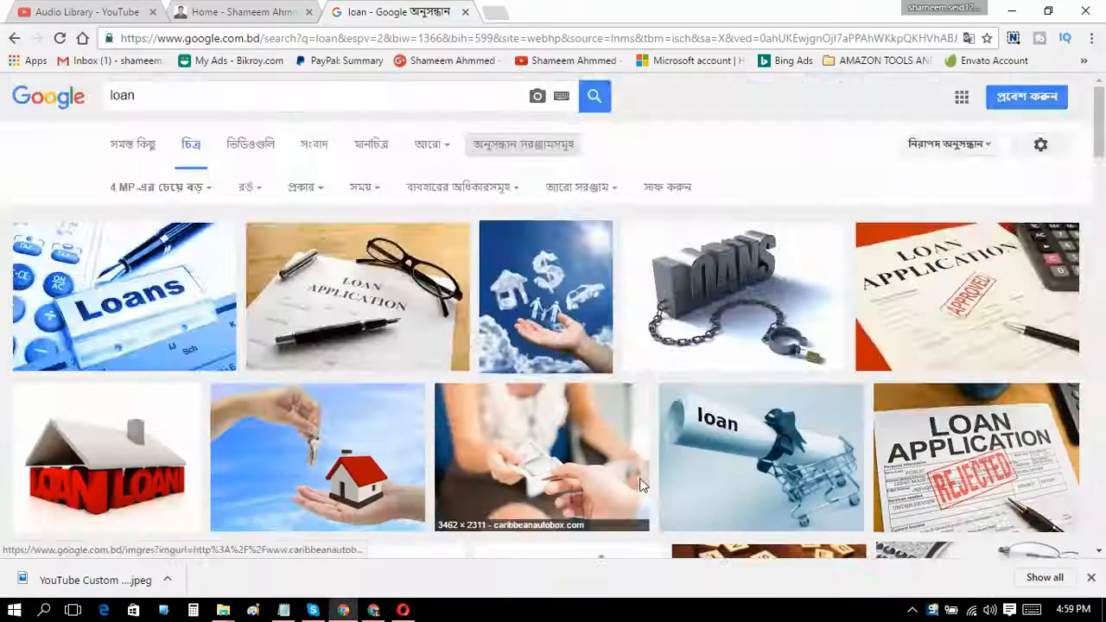
click(640, 478)
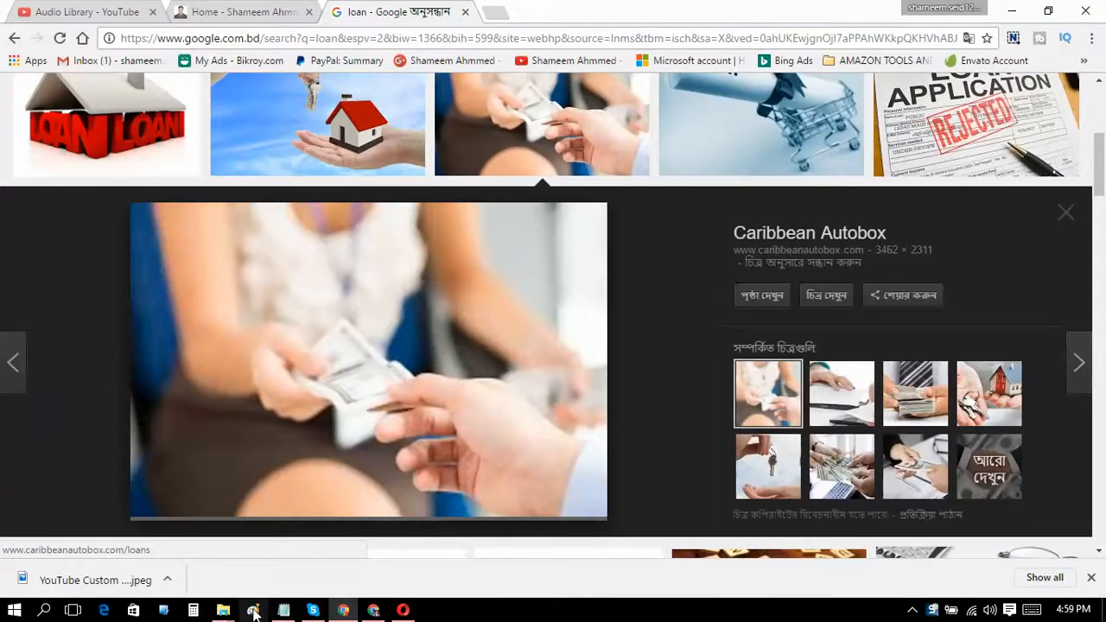
Switch to File Explorer, view the tracks in the YouTube Free Music folder and return to 100% YouTube Earning Methods
mouse_move(223, 612)
click(281, 563)
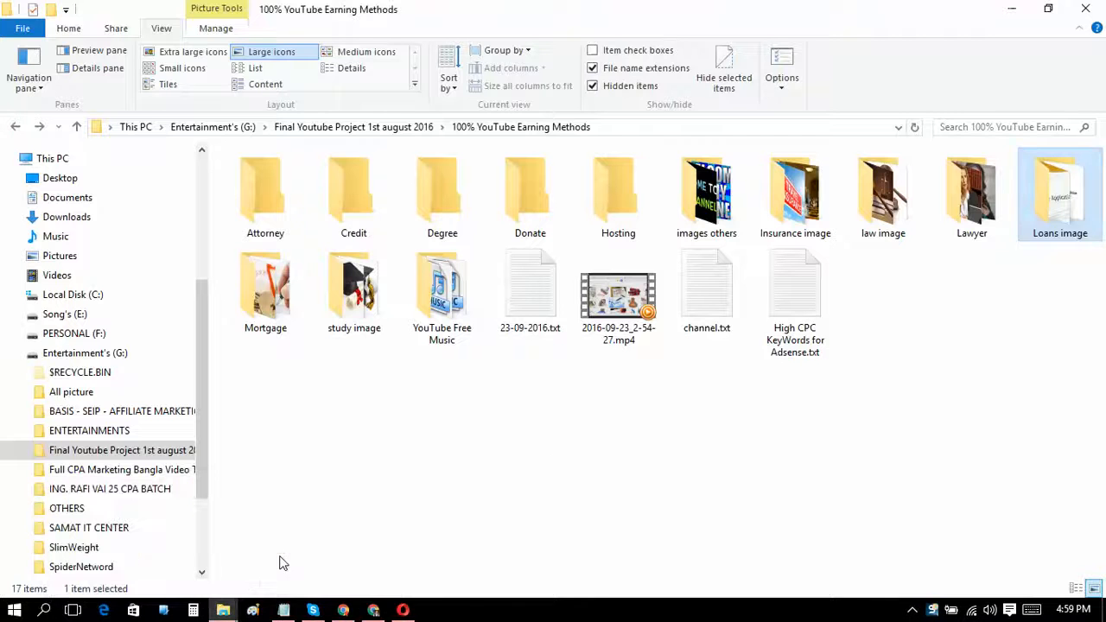
click(442, 299)
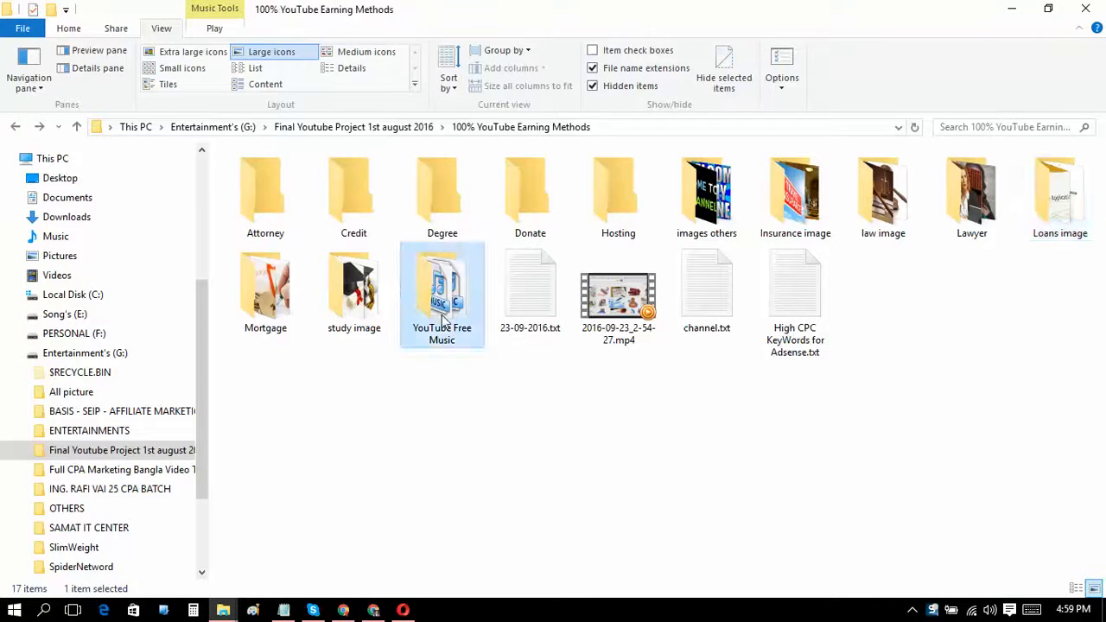
double_click(442, 320)
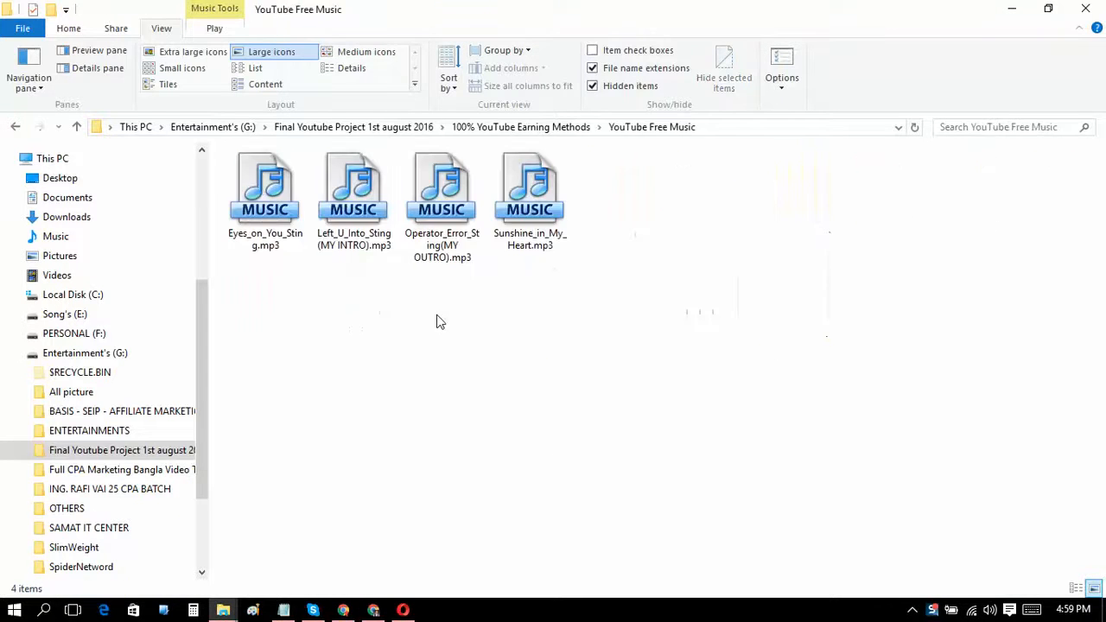
click(15, 127)
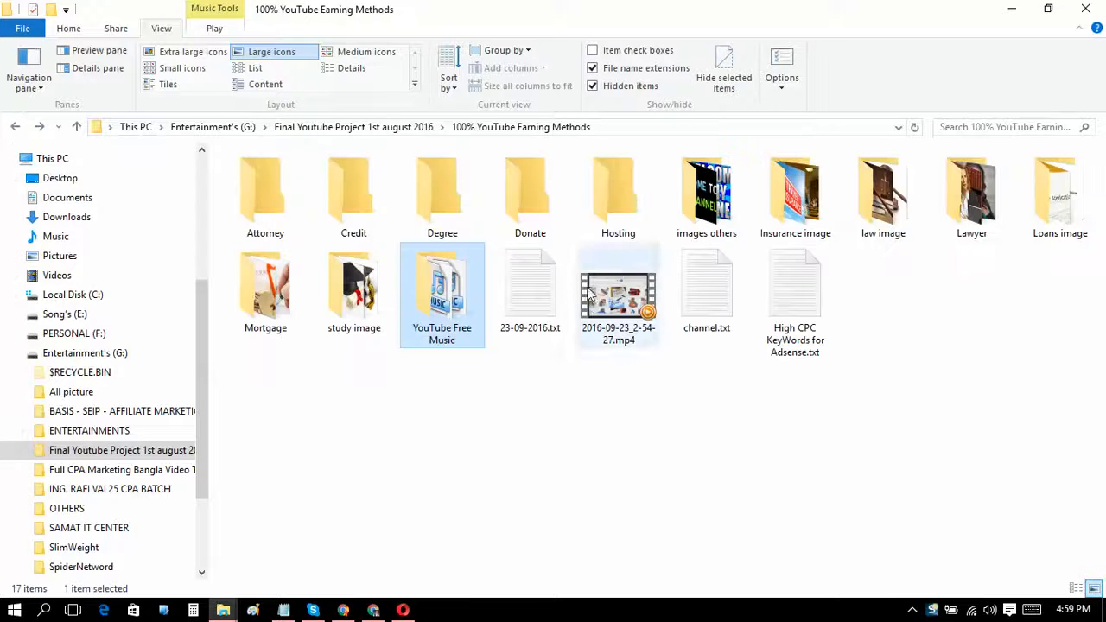
Create a new folder named "Loan Information videos" inside the Loans image folder
click(1054, 227)
double_click(1055, 226)
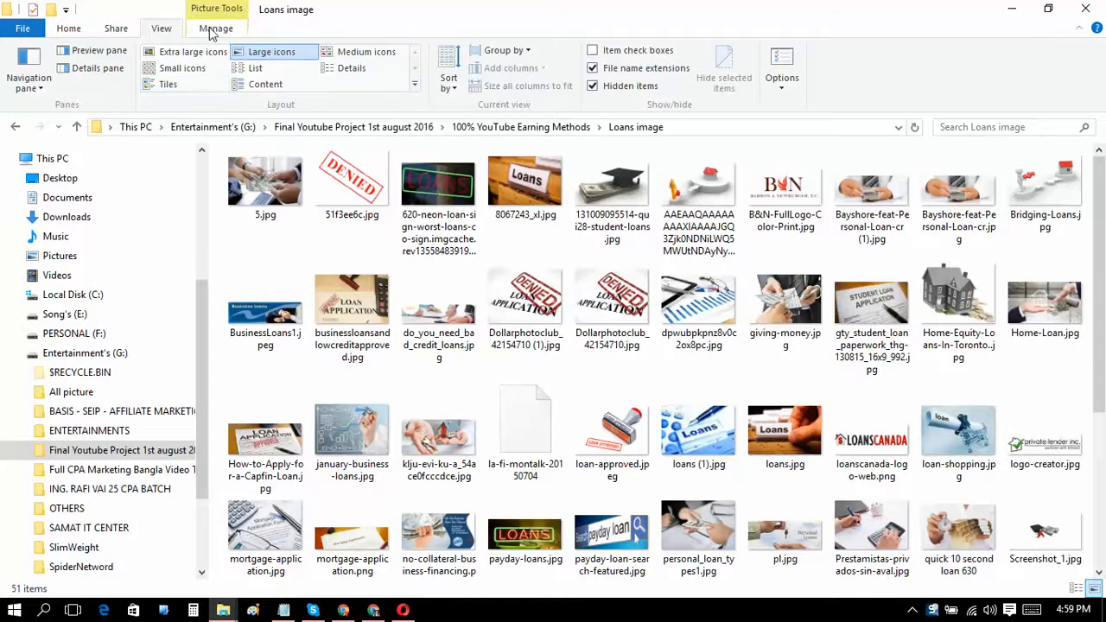
click(72, 31)
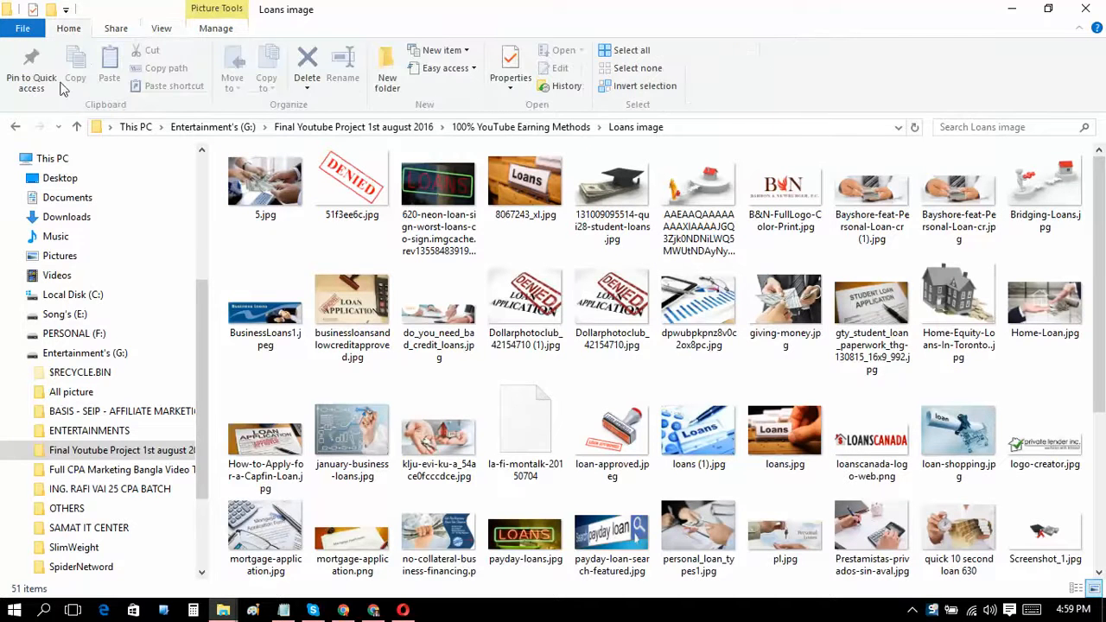
click(383, 70)
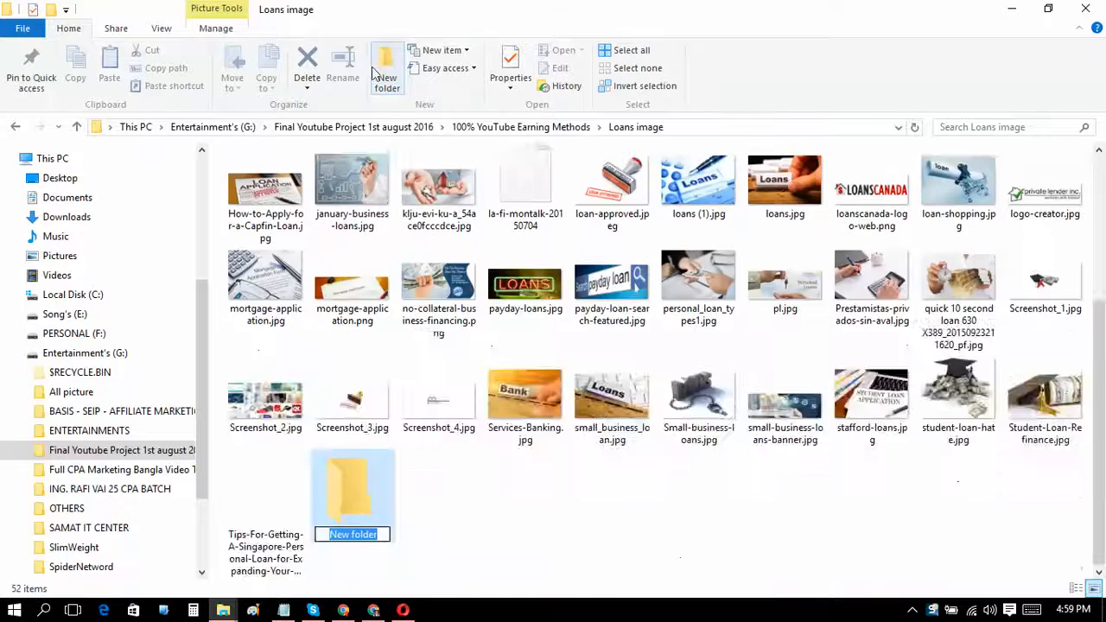
text(Loan)
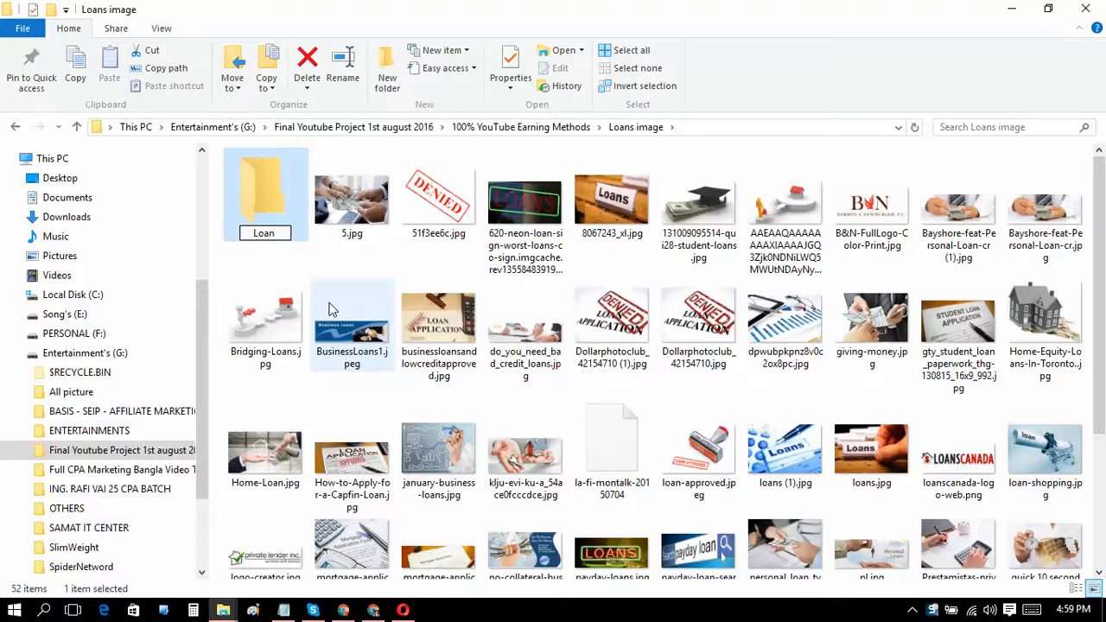
text( Image)
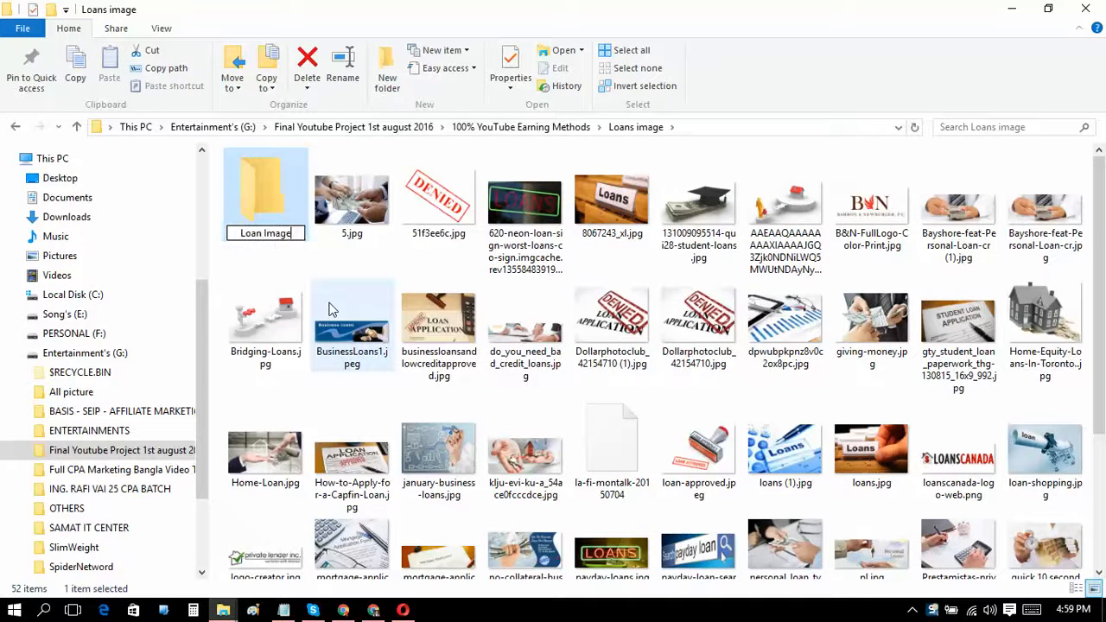
text( vide)
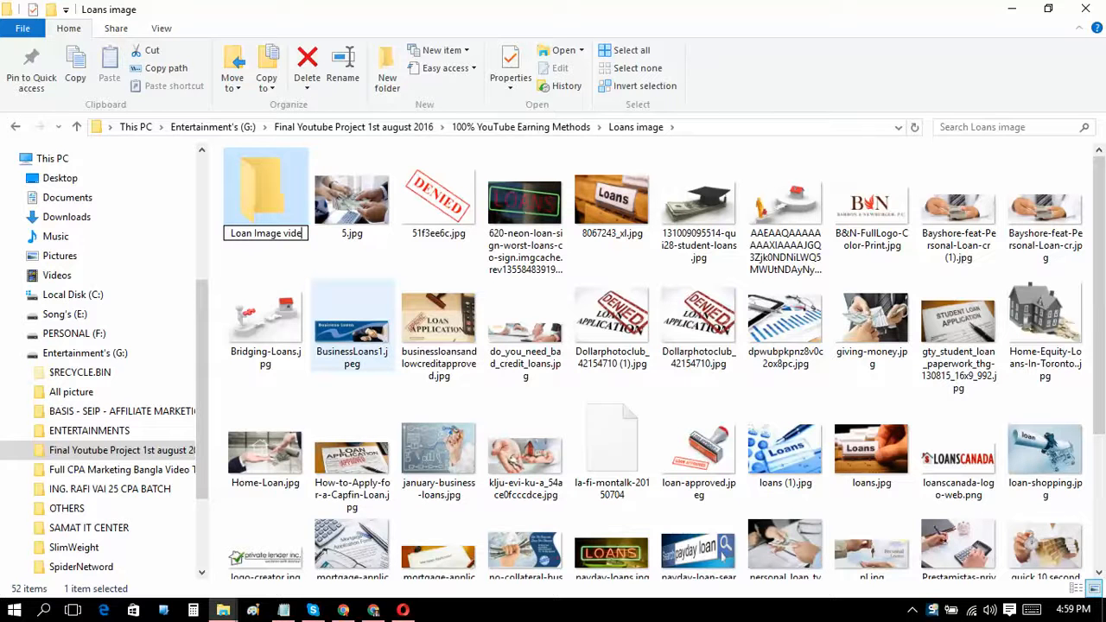
text(os)
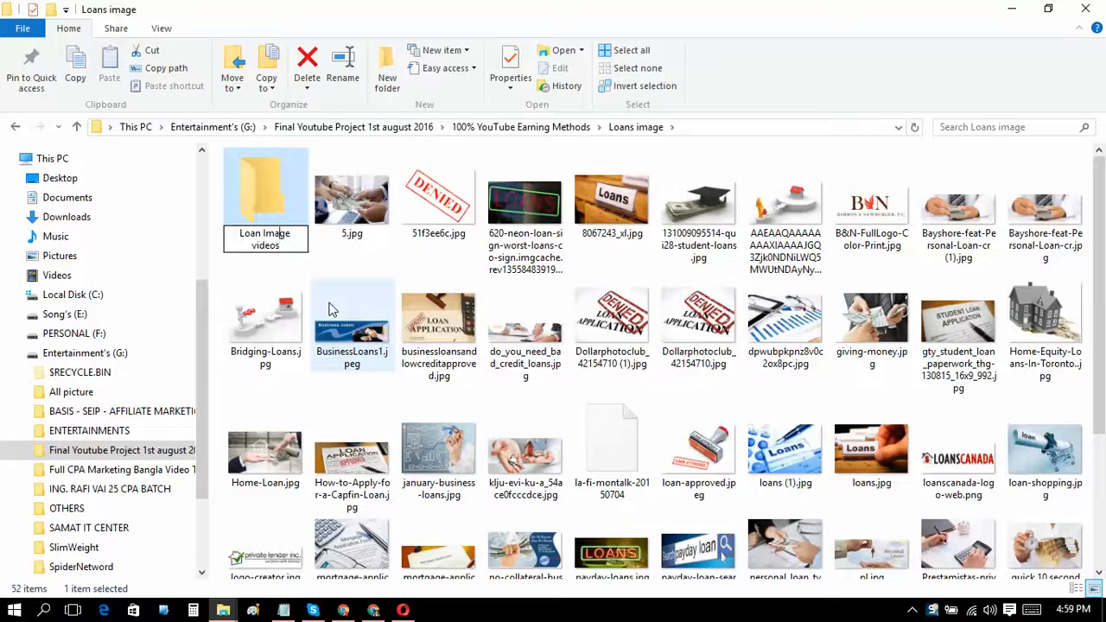
key(BackSpace)
key(BackSpace)
key(BackSpace)
key(BackSpace)
key(BackSpace)
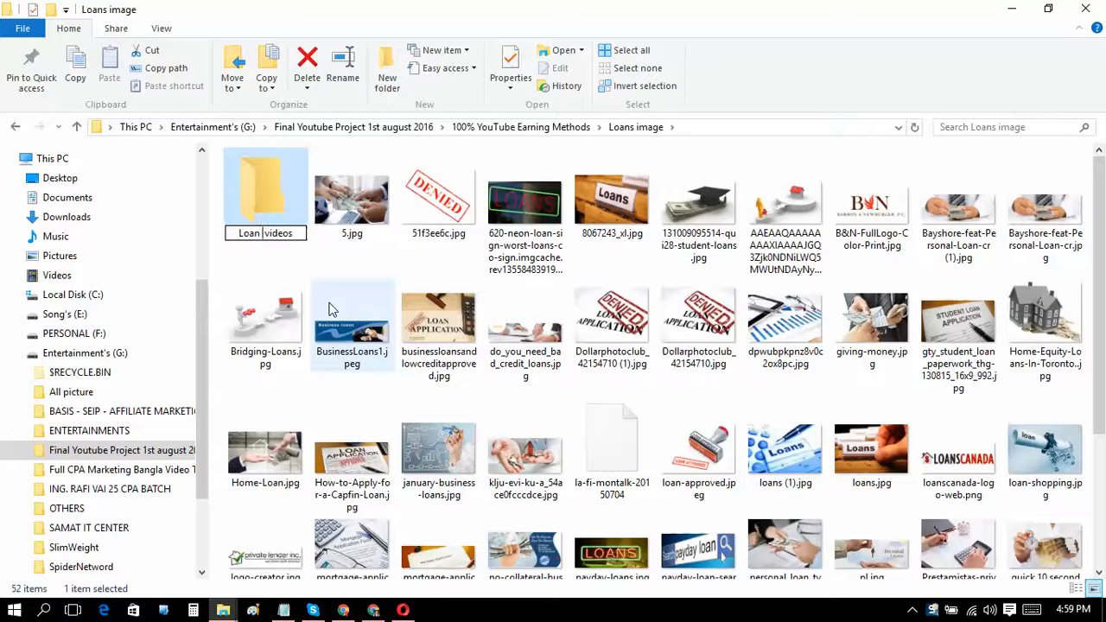
text(F)
key(BackSpace)
key(BackSpace)
key(BackSpace)
text(U)
key(BackSpace)
text(Infr)
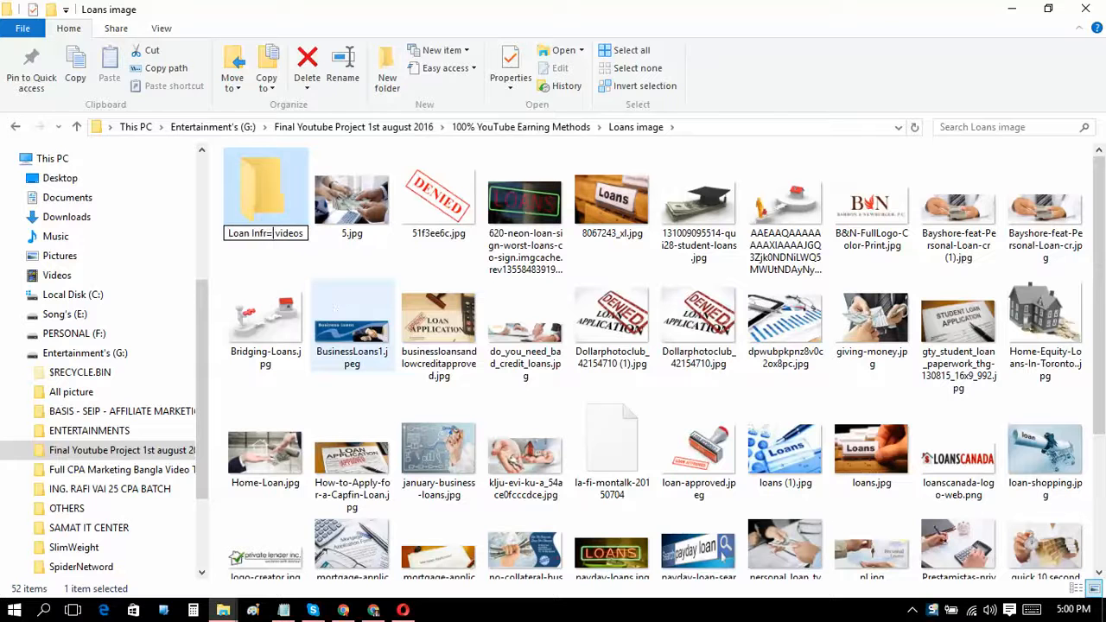
text(=)
key(BackSpace)
key(BackSpace)
text(ormation)
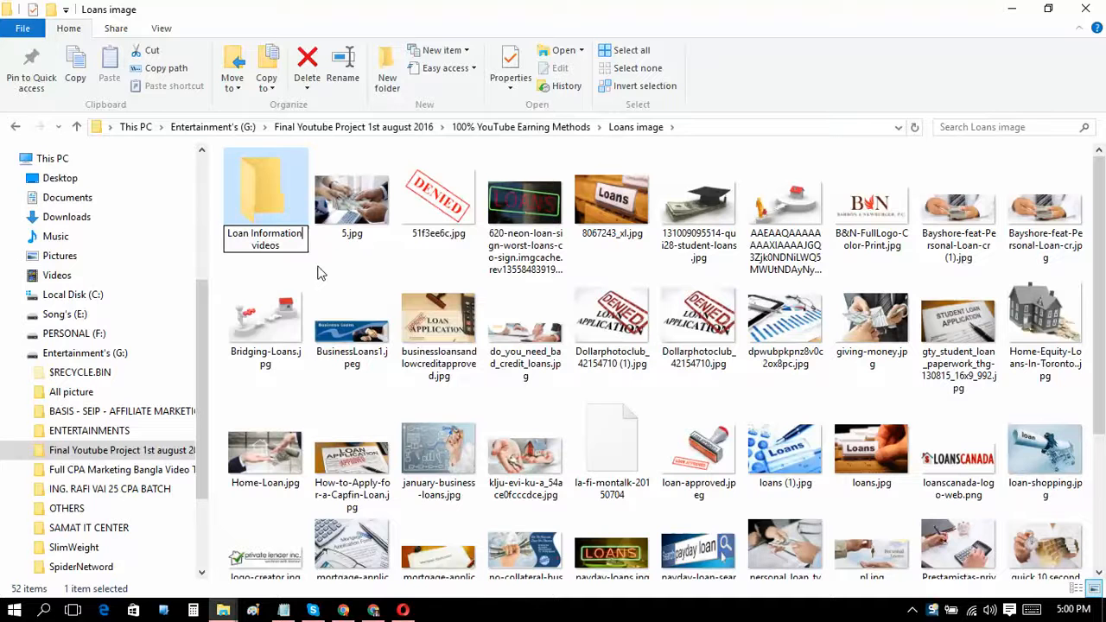
key(Return)
Open the Loan Information videos folder and create a new Microsoft PowerPoint presentation file inside it
double_click(273, 225)
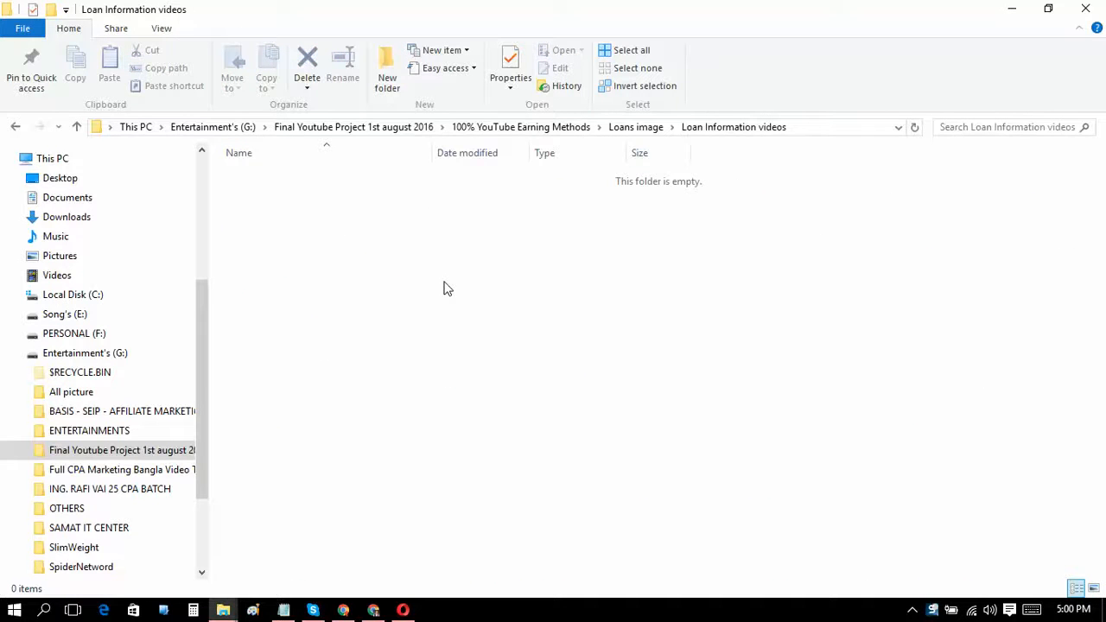
right_click(418, 276)
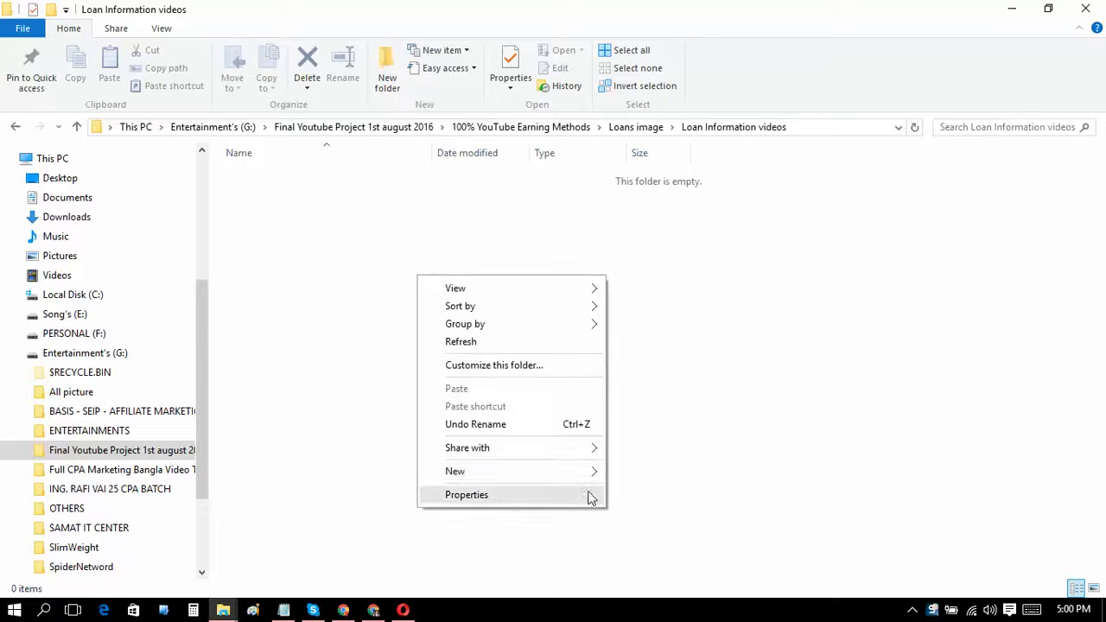
mouse_move(581, 478)
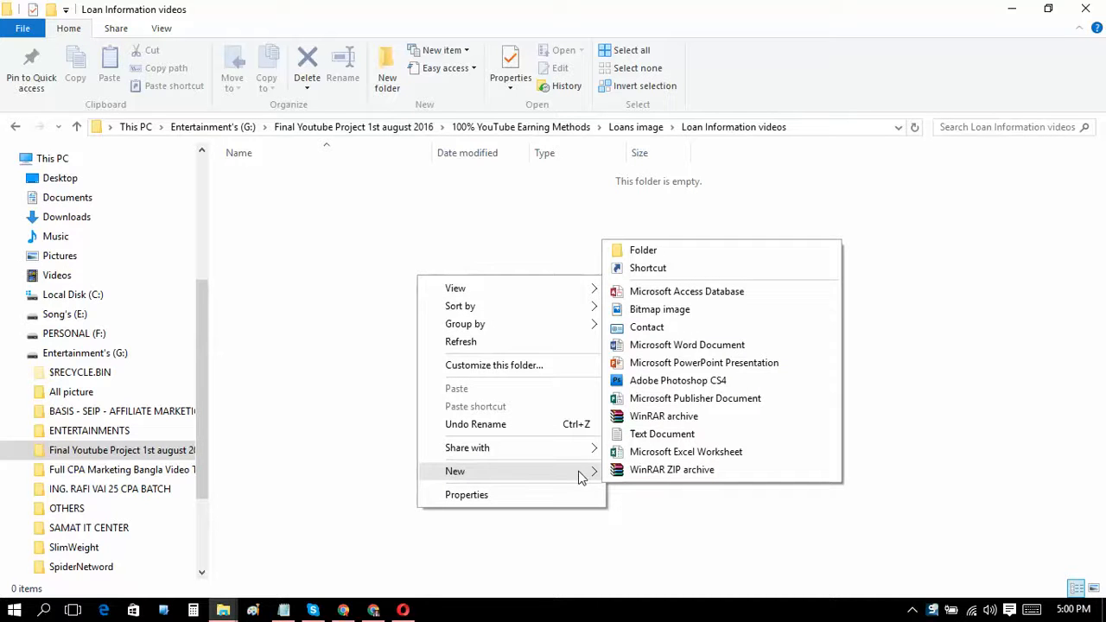
click(713, 364)
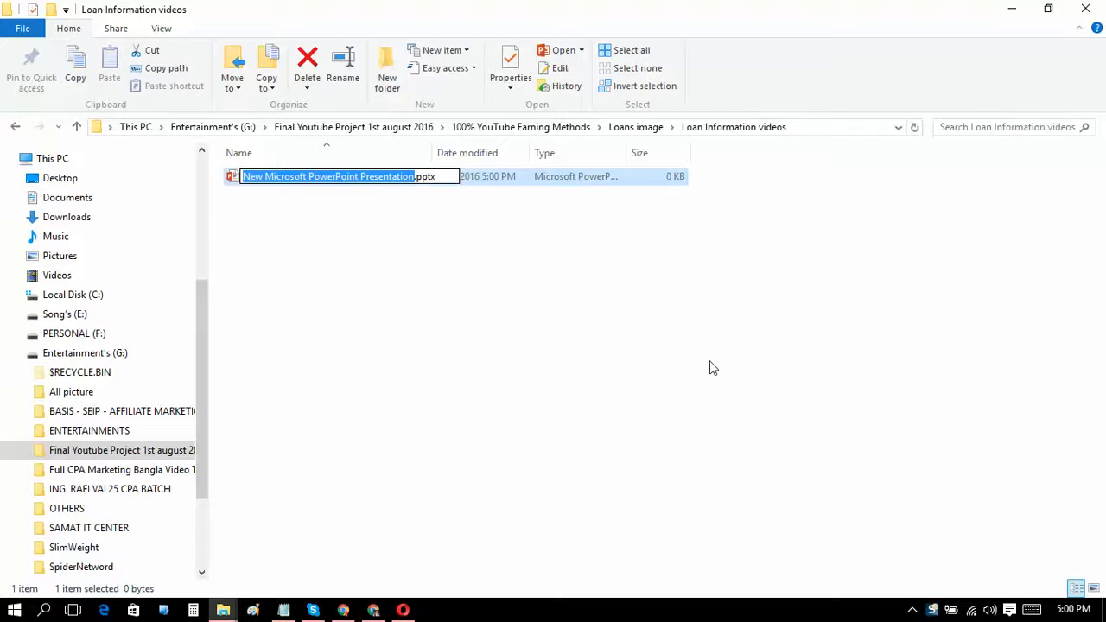
Name the new presentation file "Loan Approval and Processing Information video 01", keeping the .pptx extension
text(Loan)
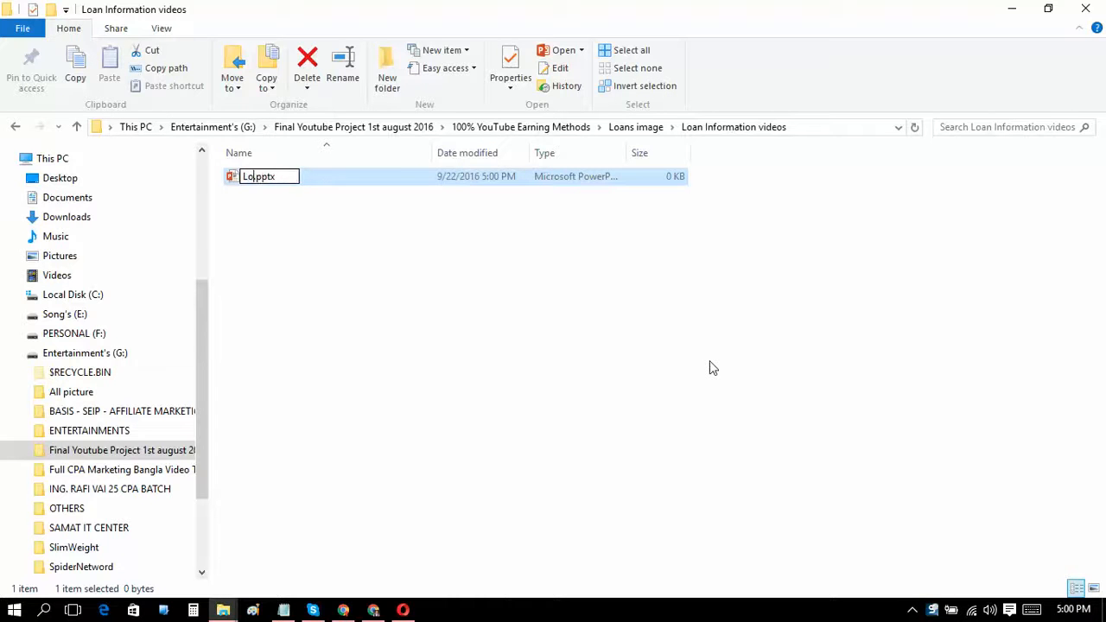
text( Appro)
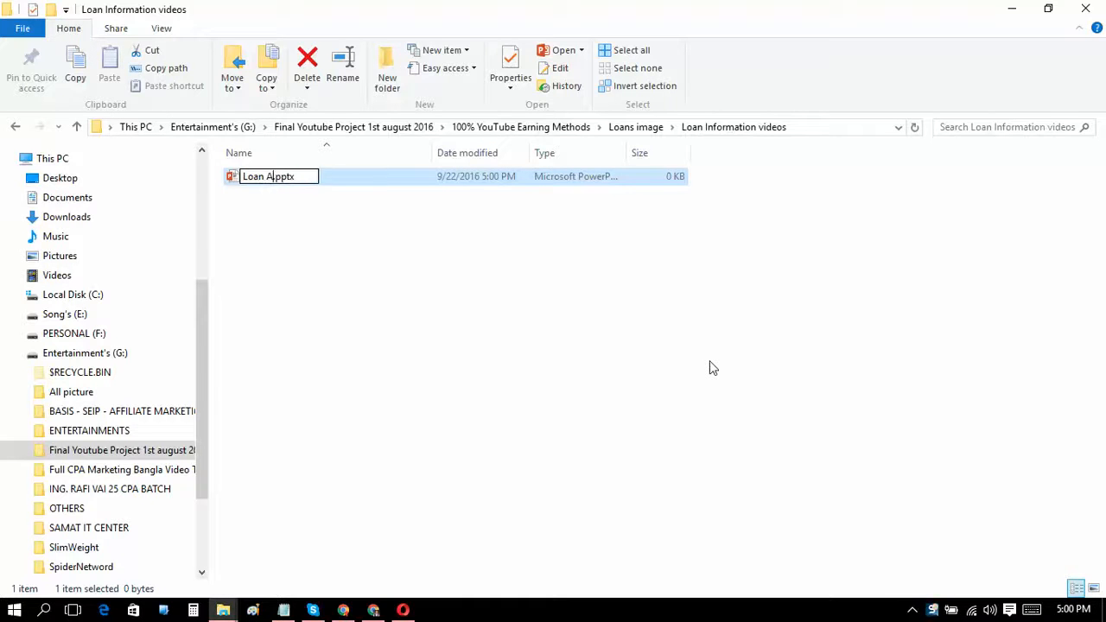
text(val )
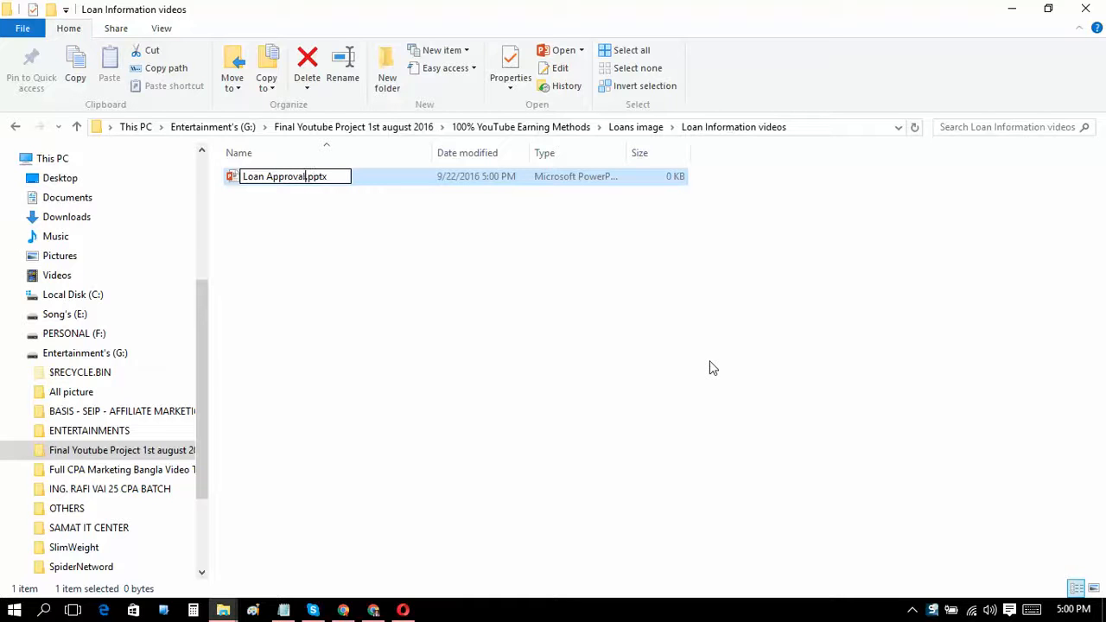
text(S=a)
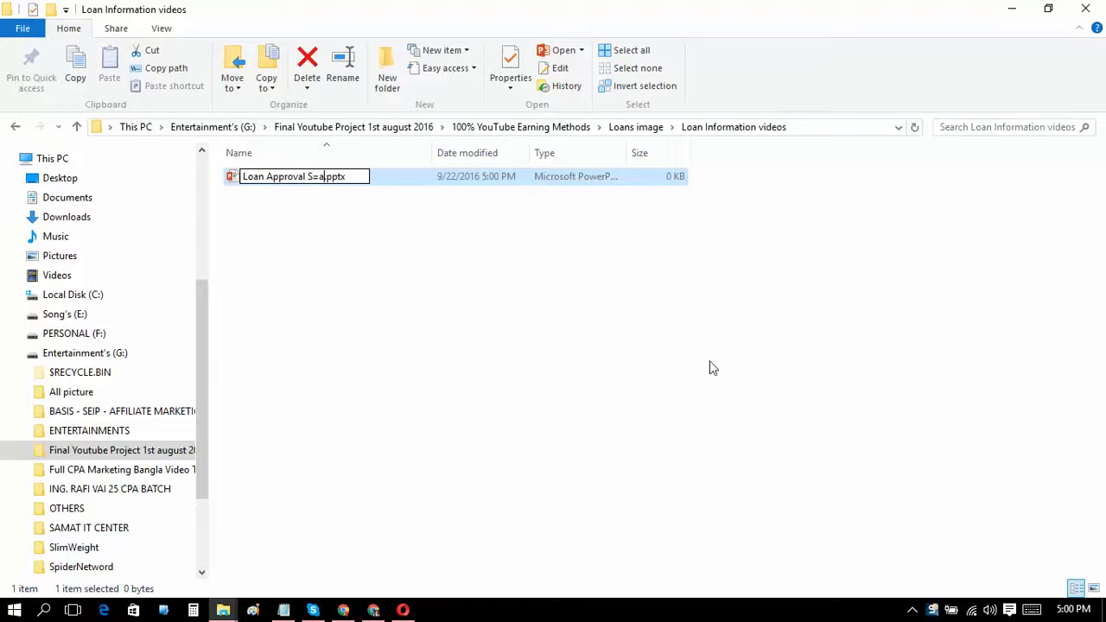
key(BackSpace)
key(BackSpace)
key(BackSpace)
text(and Processing )
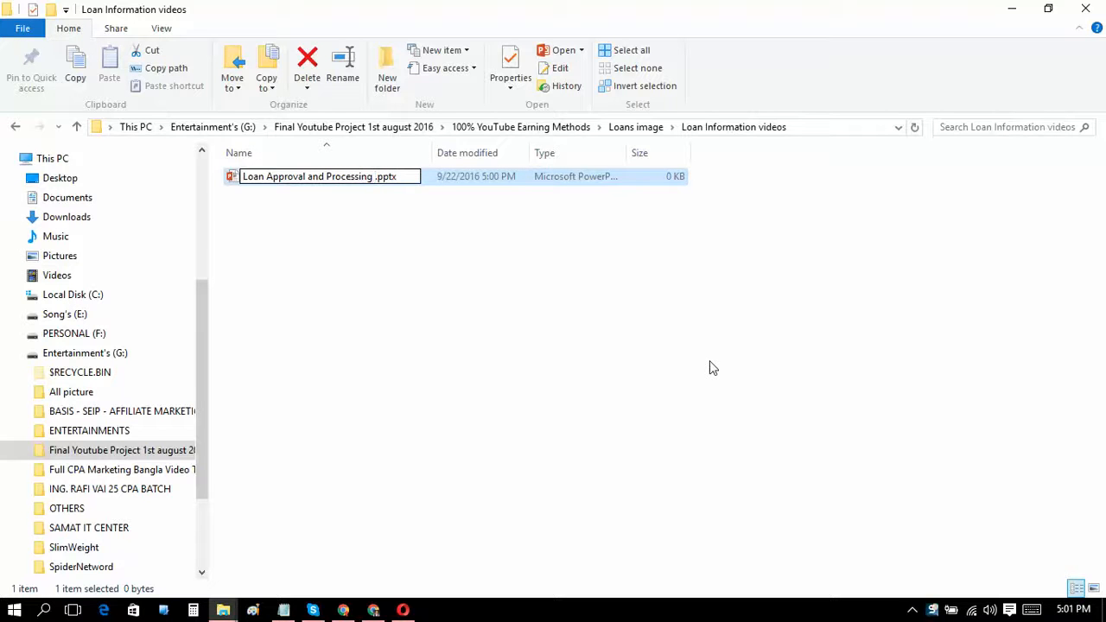
text(Information )
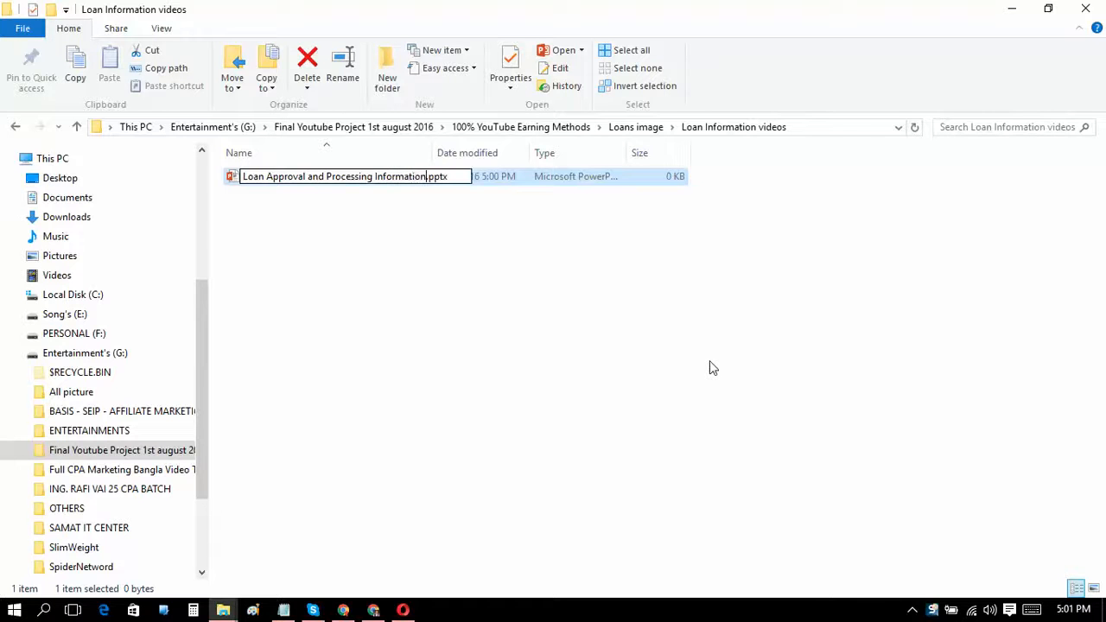
text(video)
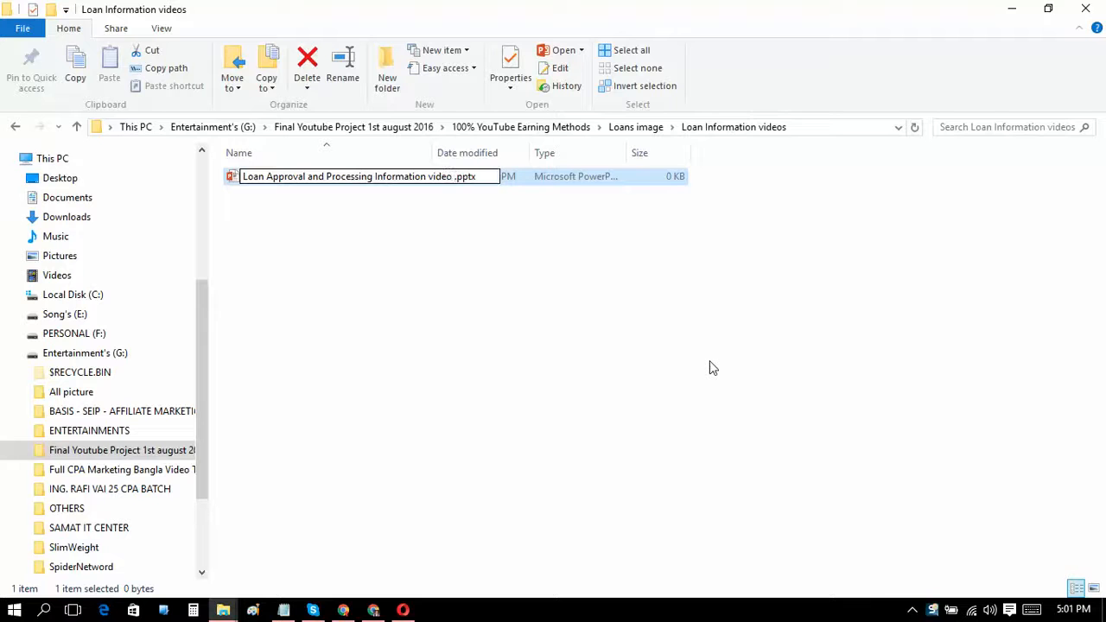
text( 01)
click(597, 316)
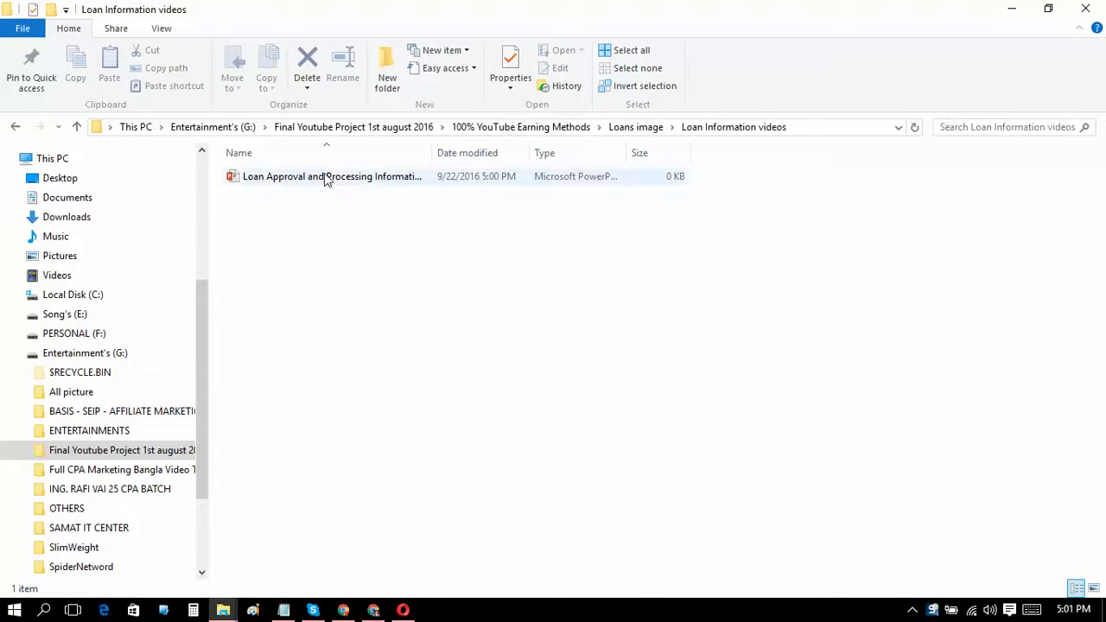
Show the folder's contents as large icons and open the new loan presentation in PowerPoint
click(161, 29)
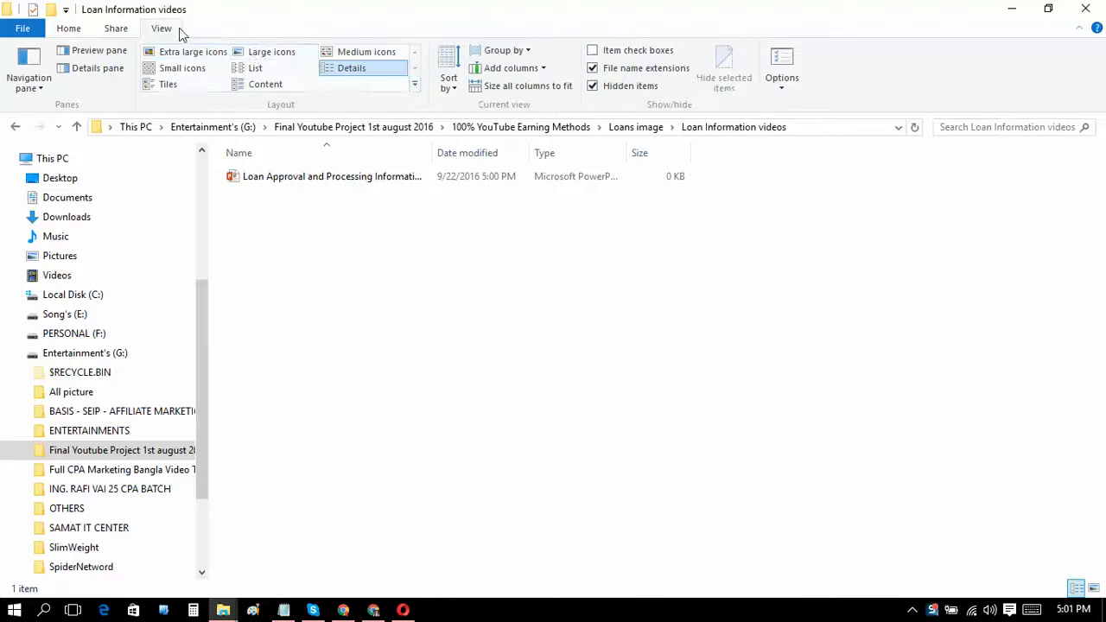
click(275, 54)
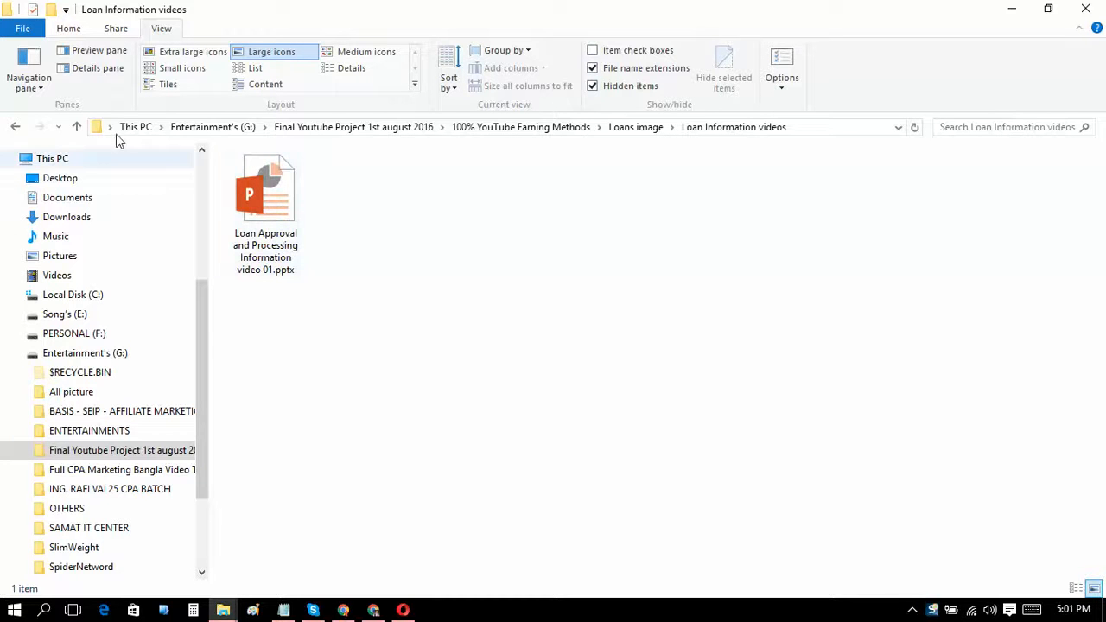
double_click(286, 242)
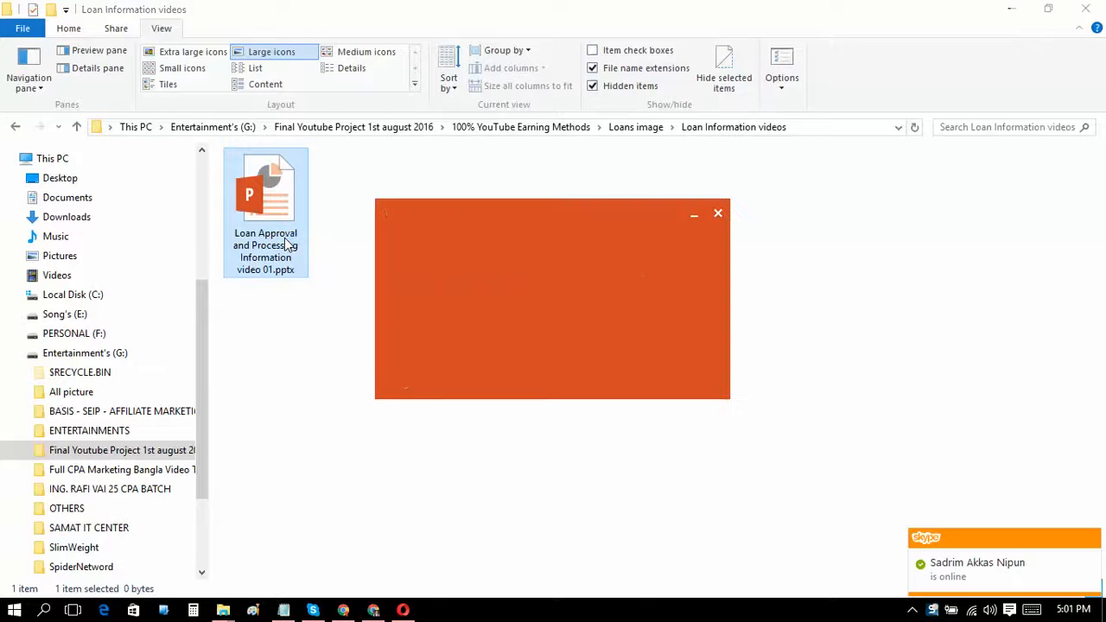